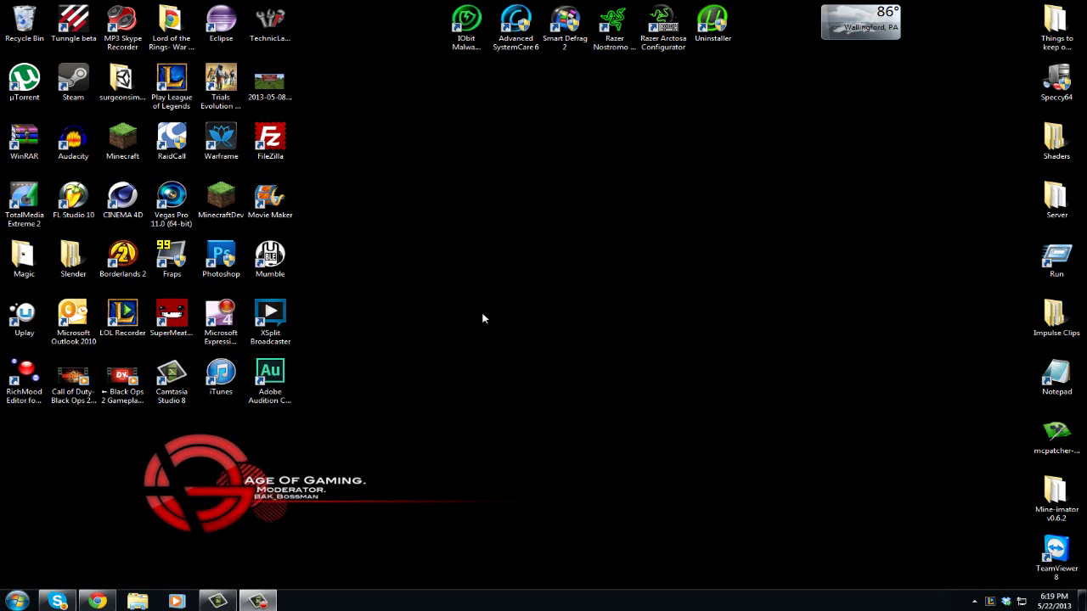
Step: Move the XSplit Broadcaster shortcut to the centre of the desktop
left_click_drag(286, 331, 581, 328)
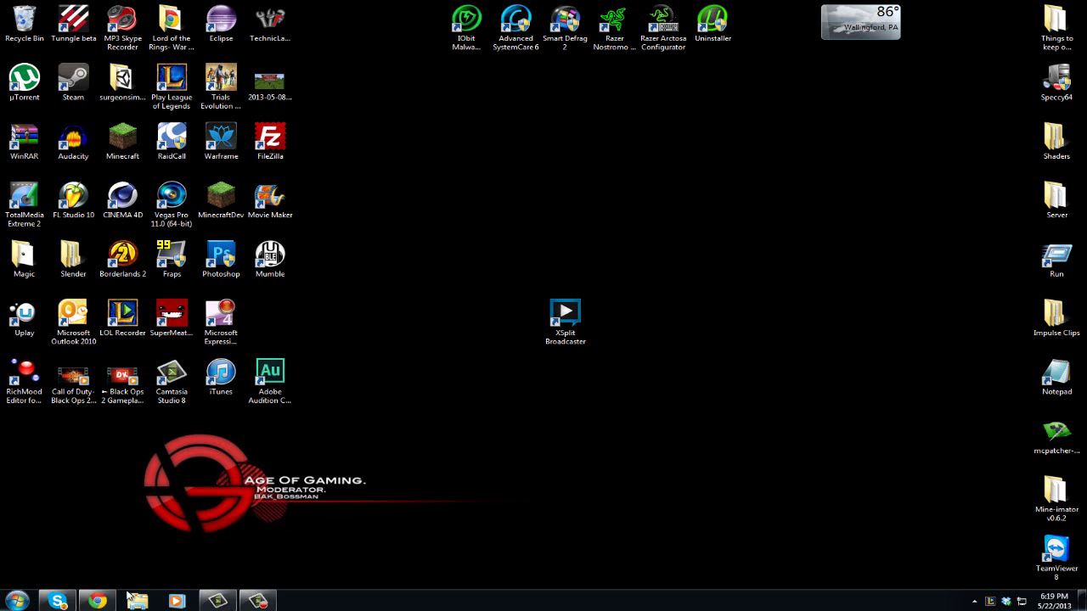
Step: Bring Chrome back up and switch to the xsplit.com tab
mouse_move(100, 599)
left_click(89, 533)
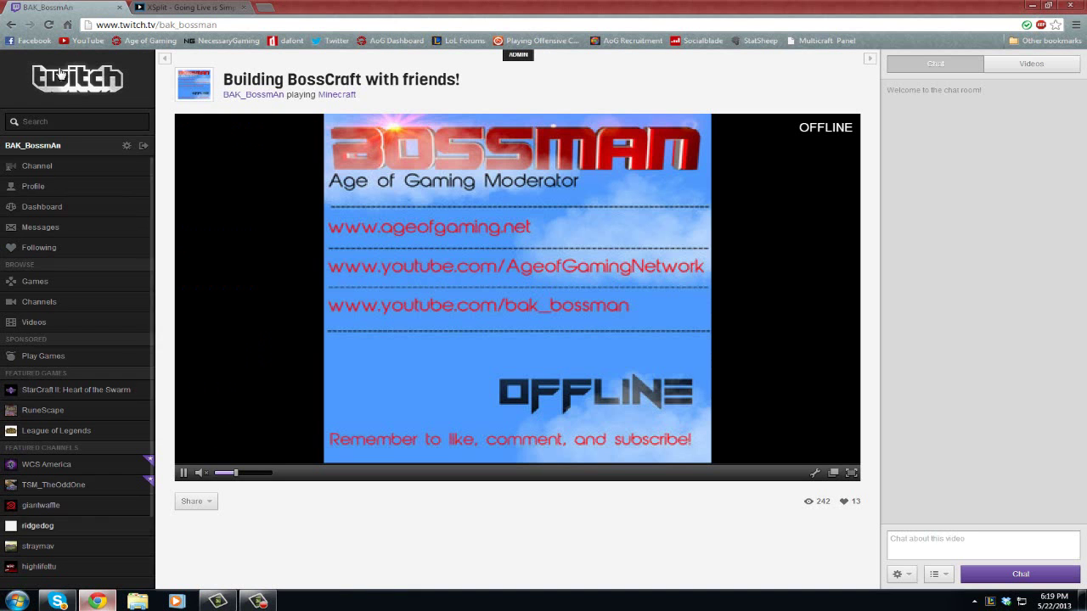
left_click(175, 7)
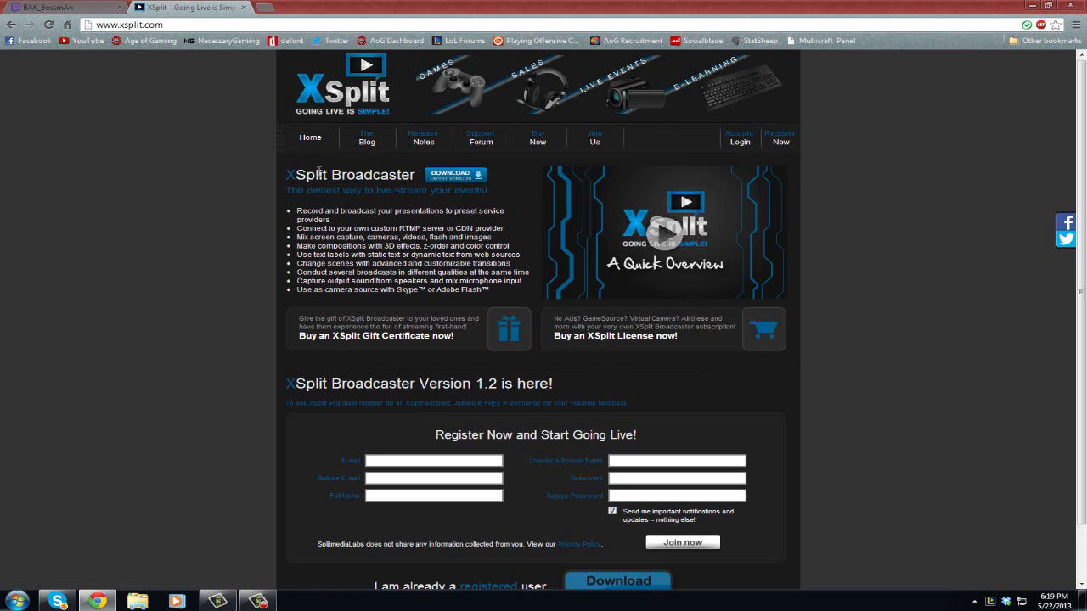
Step: Open the latest-version download page from the XSplit Broadcaster heading
left_click_drag(287, 176, 516, 183)
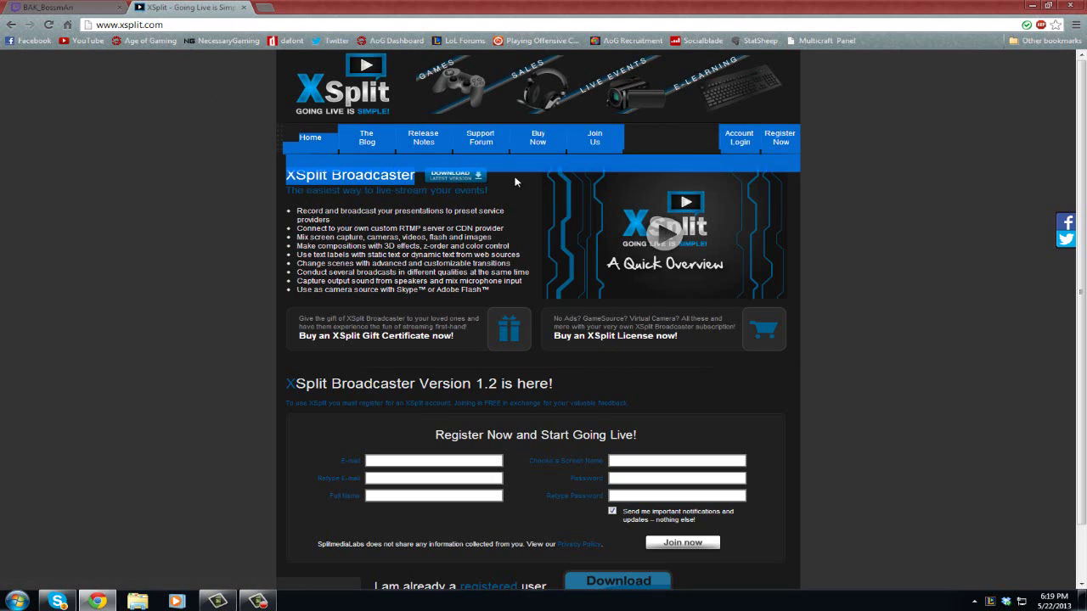
left_click(517, 182)
left_click_drag(276, 175, 416, 176)
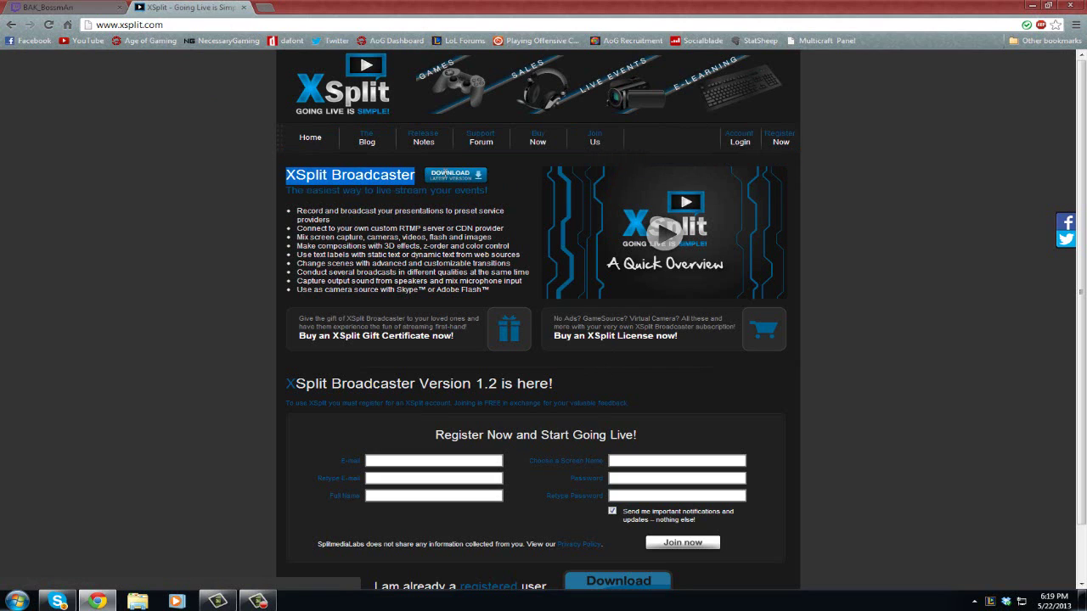
left_click(387, 174)
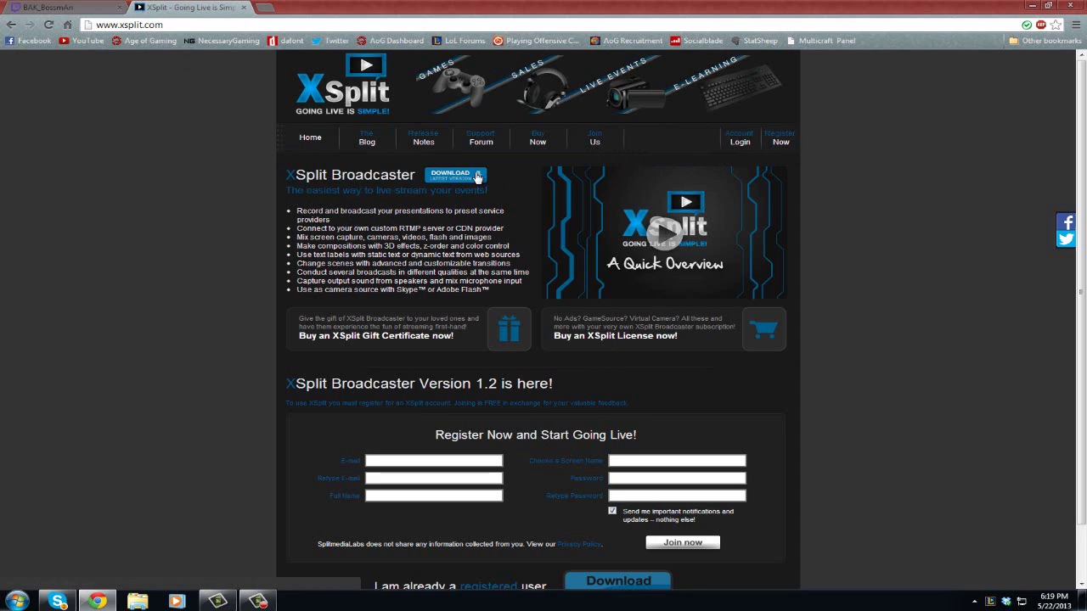
left_click(469, 176)
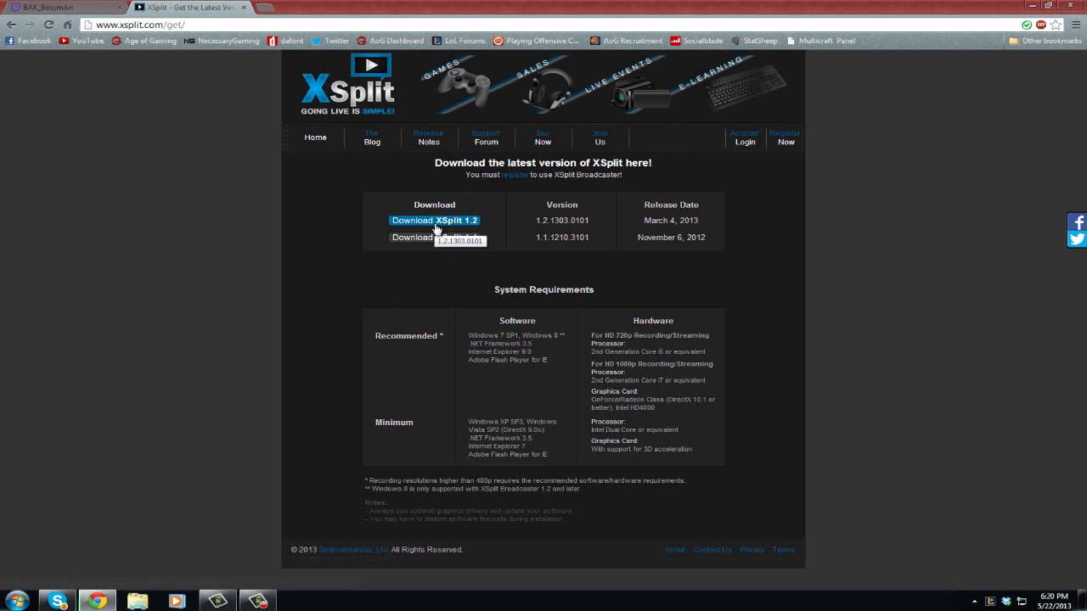
Step: Download installer xsplit_installer_v1.2.1303.0101b.exe, then minimize Chrome to show the desktop
left_click(435, 223)
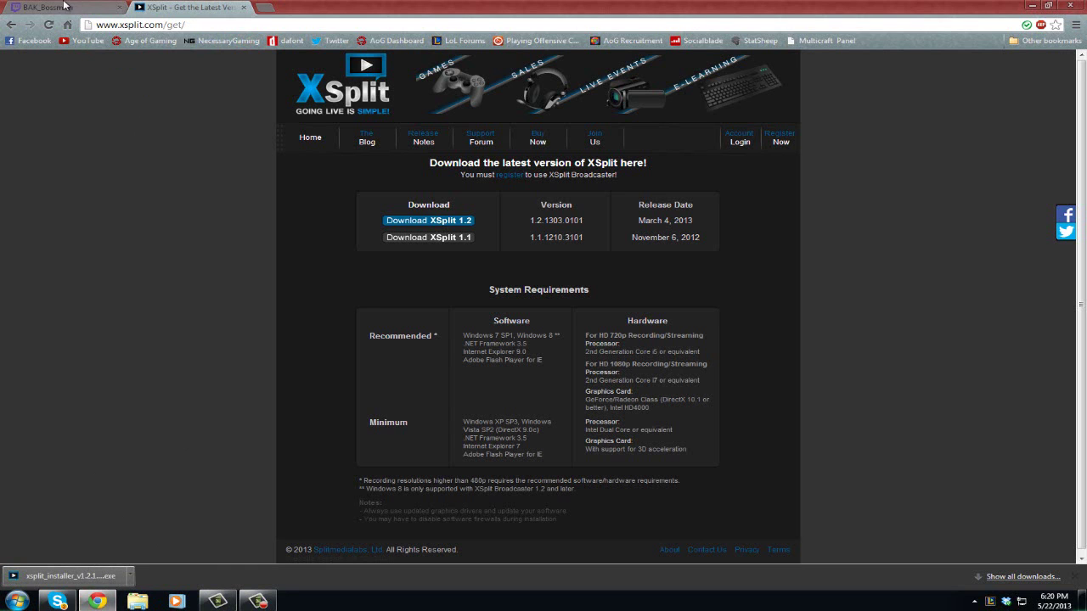
left_click(96, 601)
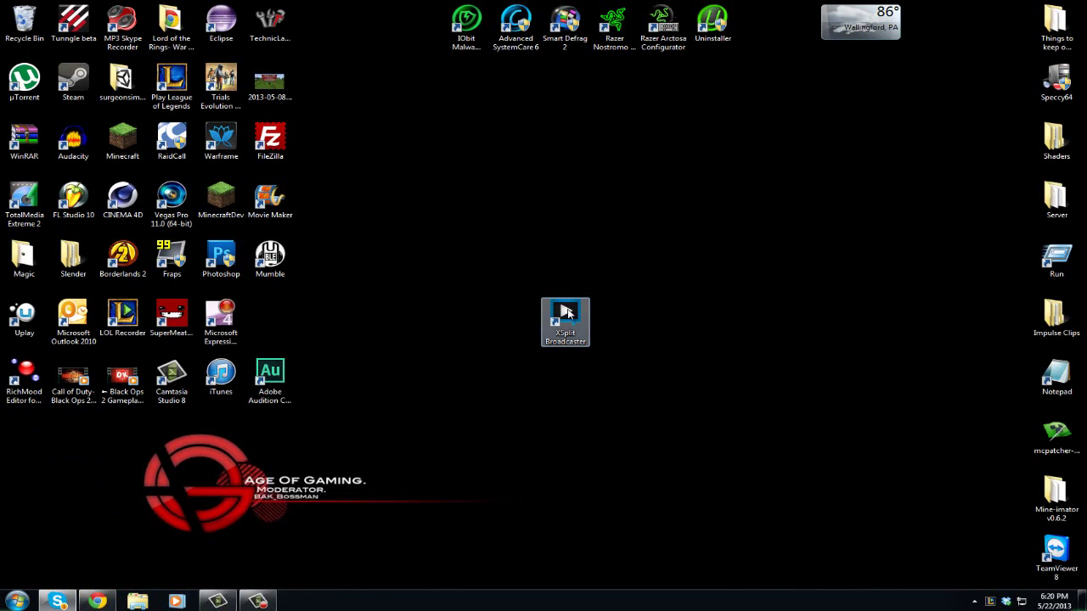
Step: Launch XSplit Broadcaster and follow its 'No XSplit account?' link to the registration page
double_click(560, 319)
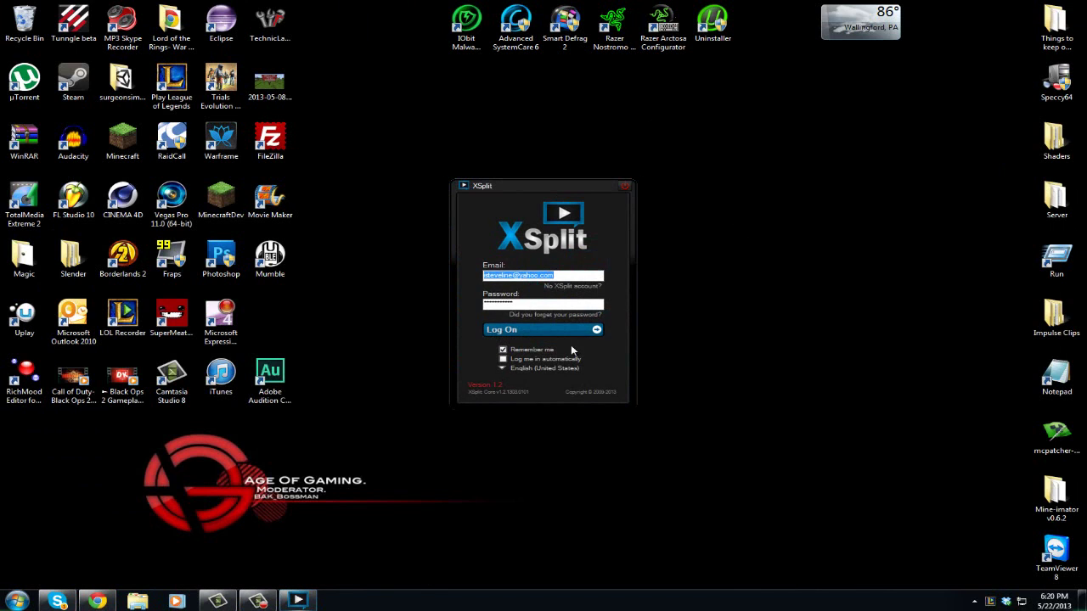
left_click(568, 275)
left_click(572, 287)
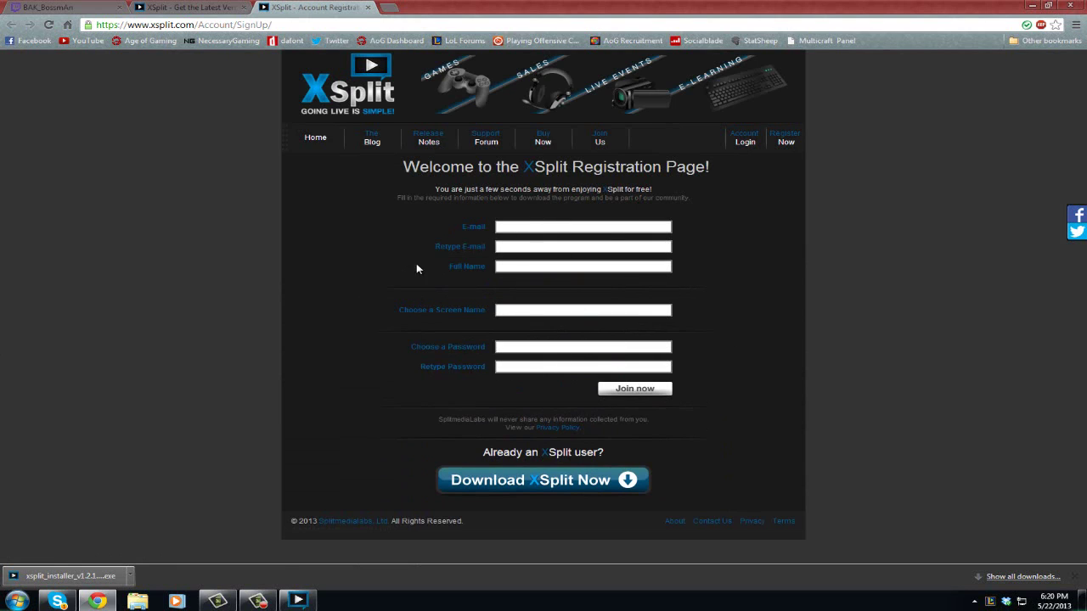
Step: Close the registration tab and log on with the prefilled account email and password
left_click(370, 6)
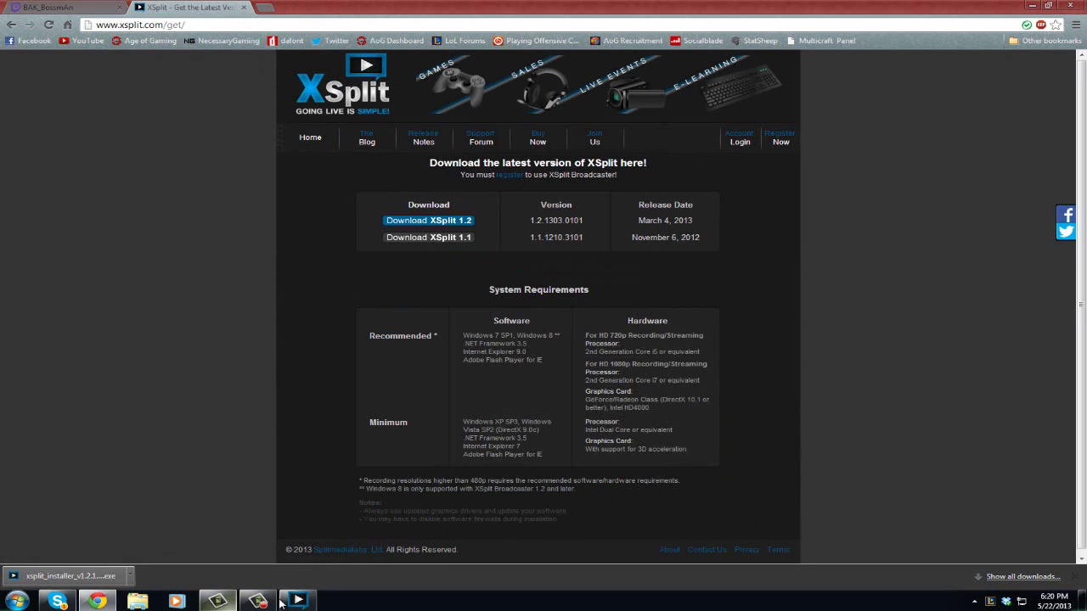
double_click(520, 276)
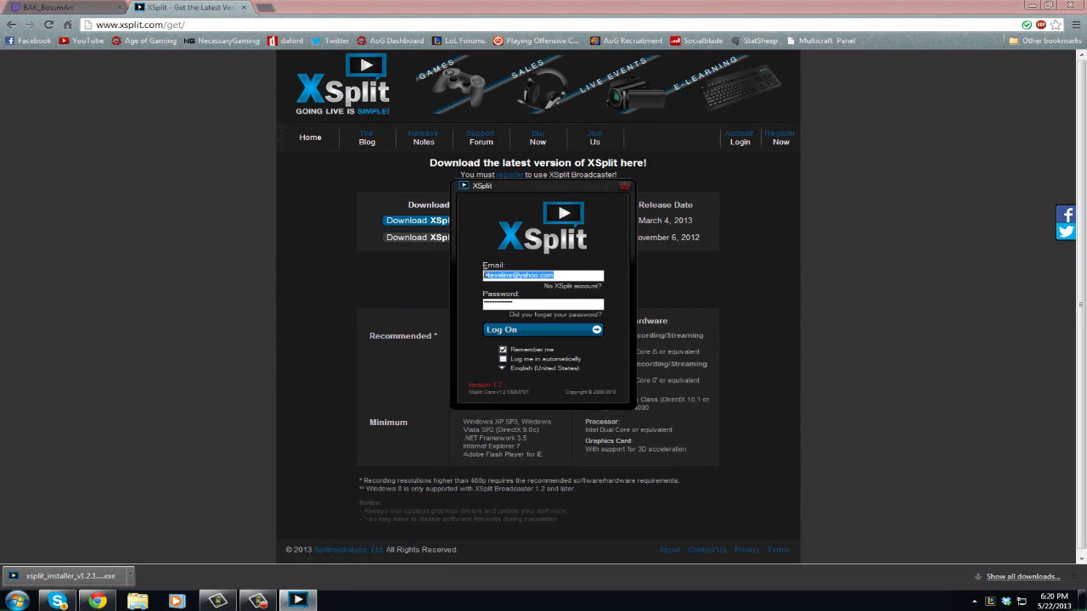
left_click(526, 304)
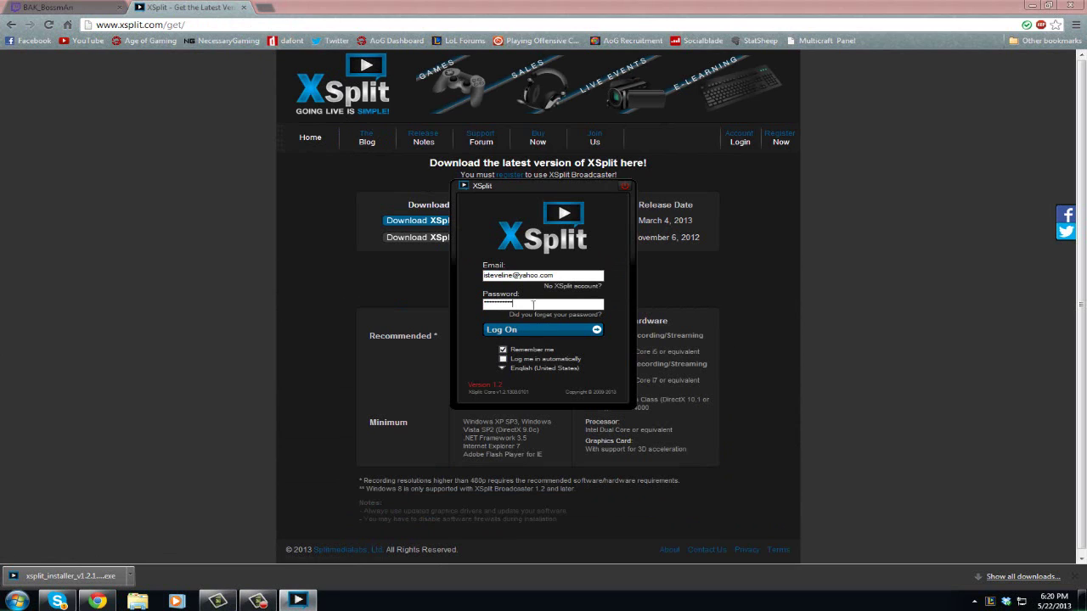
left_click(533, 327)
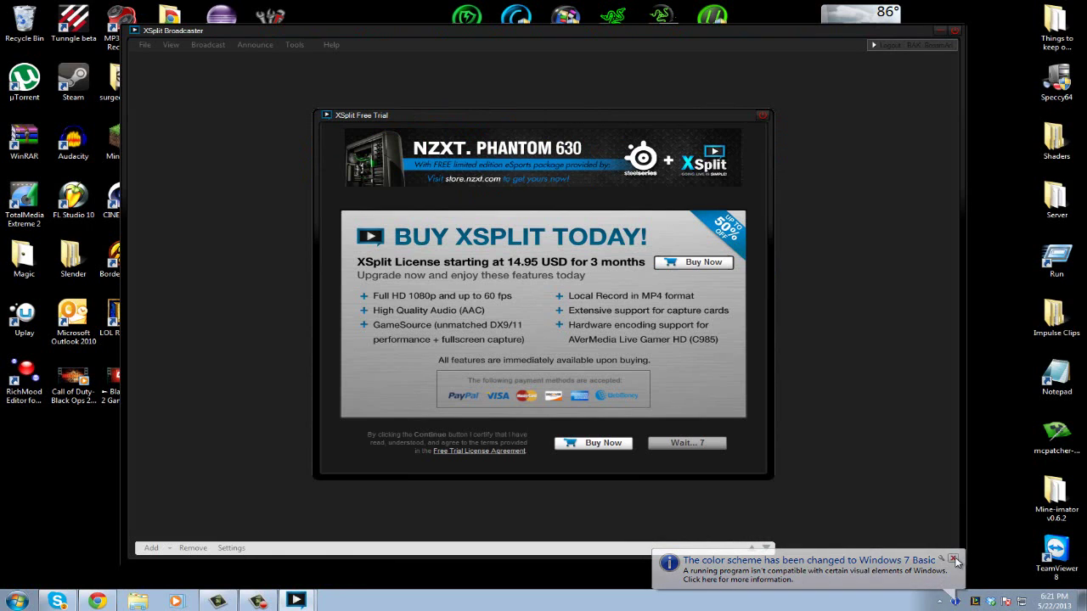
Step: Dismiss the colour scheme notice and free-trial offer, then raise XSplit over the Twitch page
left_click(955, 561)
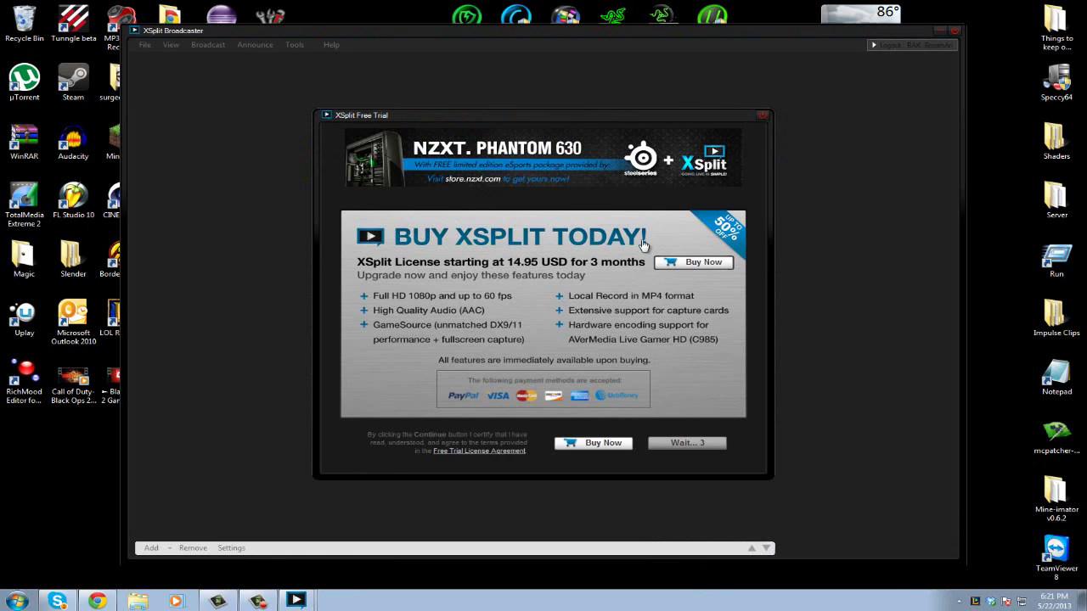
left_click(695, 444)
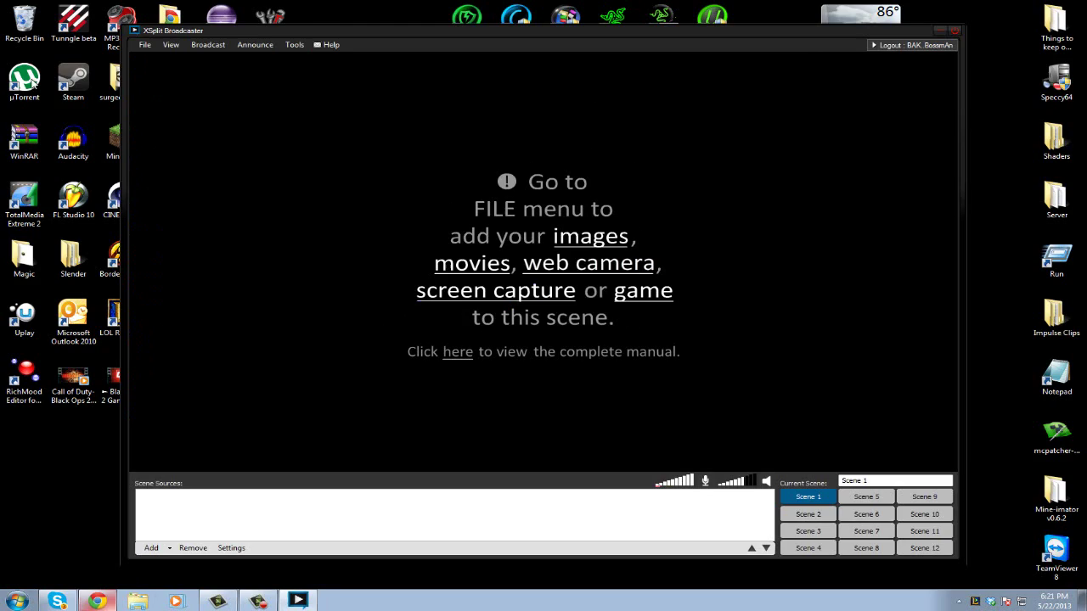
left_click(97, 602)
left_click(68, 9)
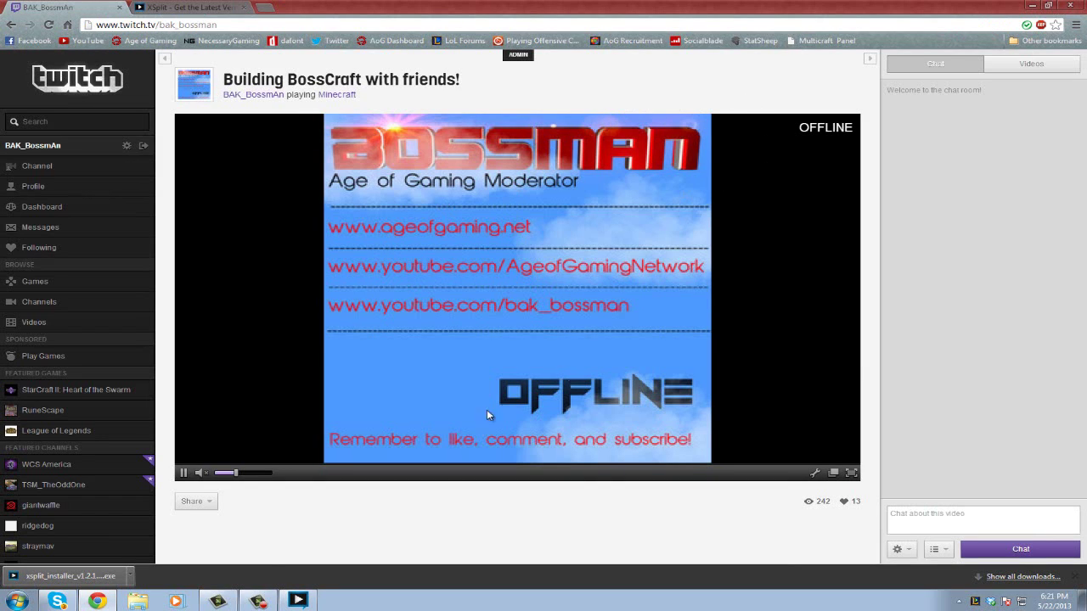
left_click(301, 603)
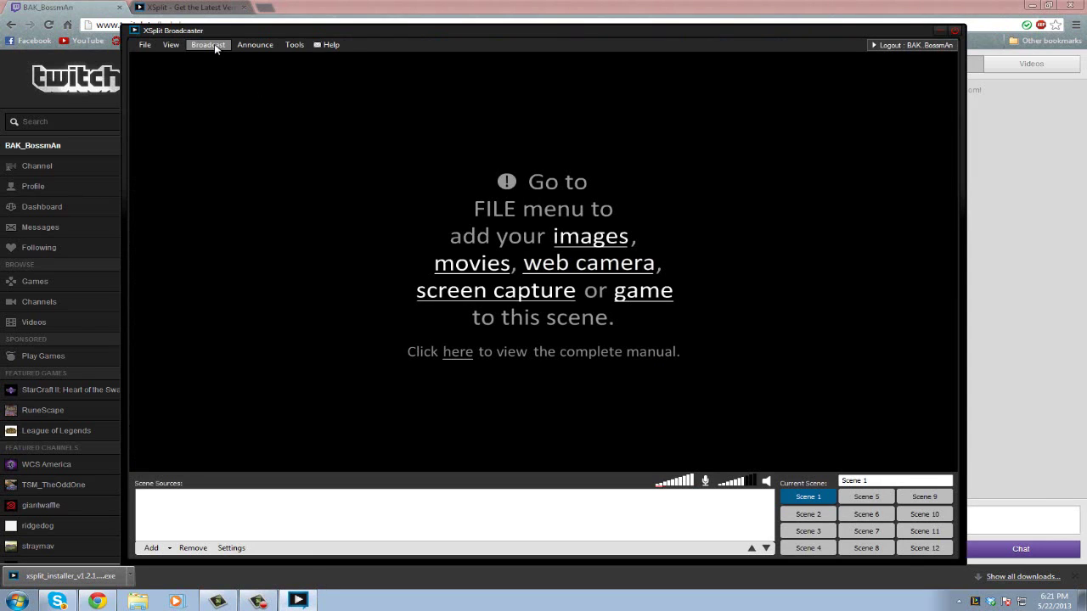
Step: From Broadcast > Edit channels, begin adding a new Justin.tv/Twitch channel
left_click(212, 46)
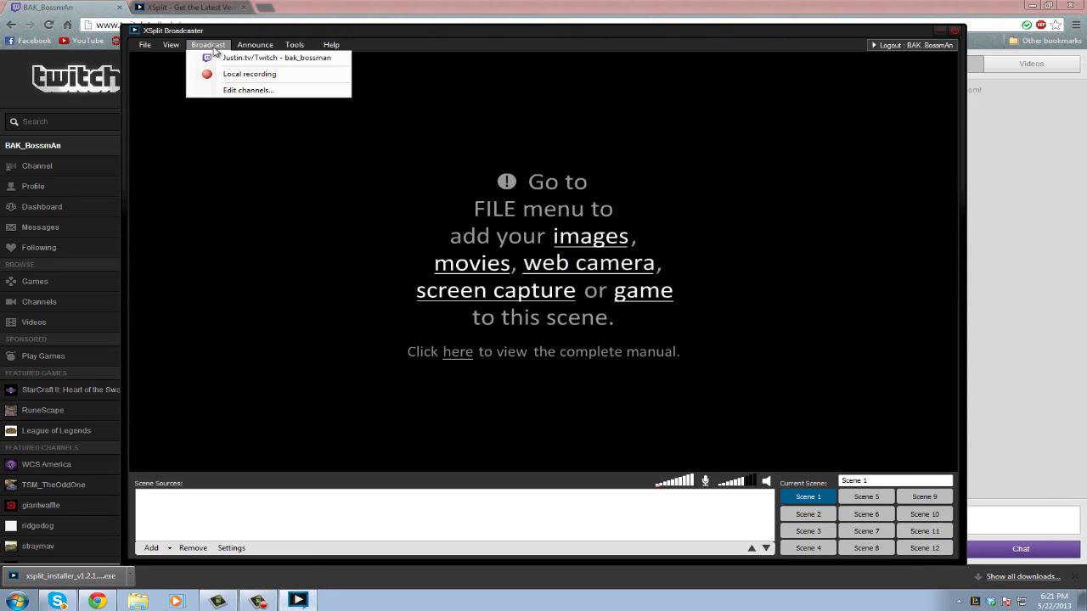
left_click(248, 91)
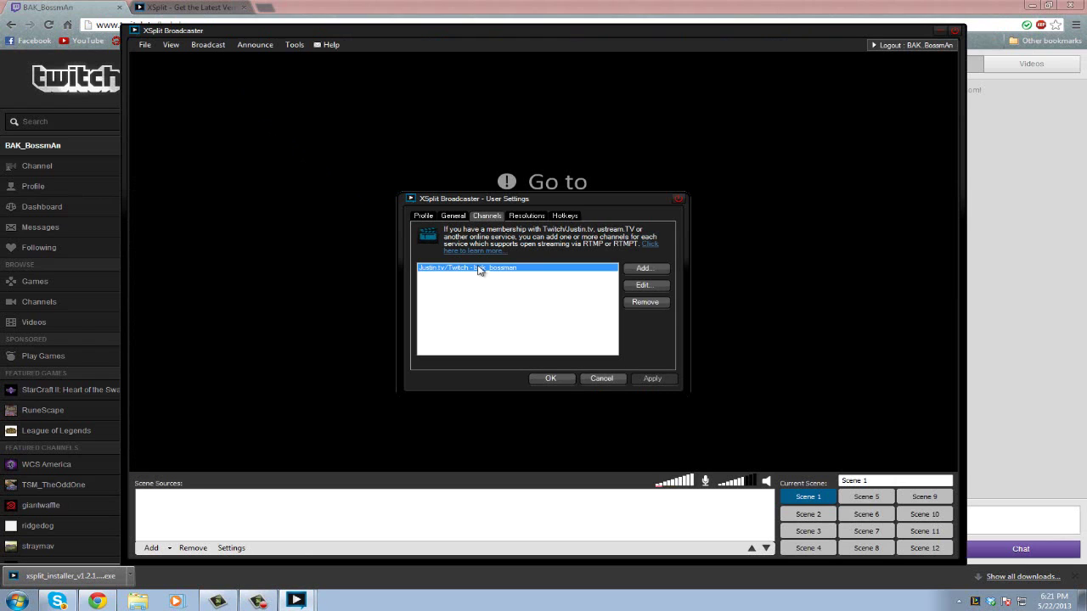
left_click(647, 270)
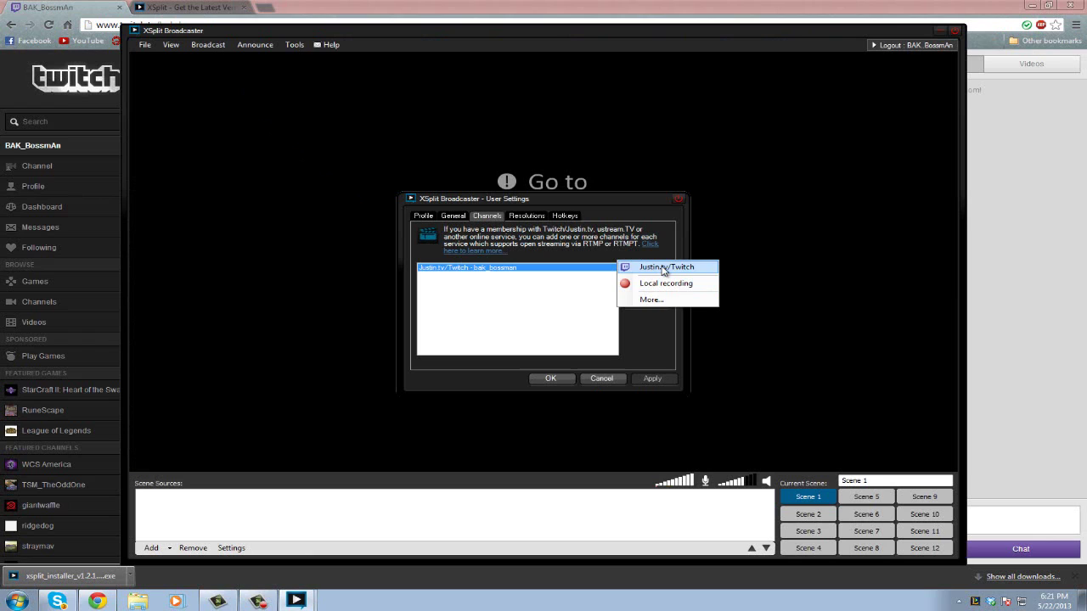
left_click(664, 268)
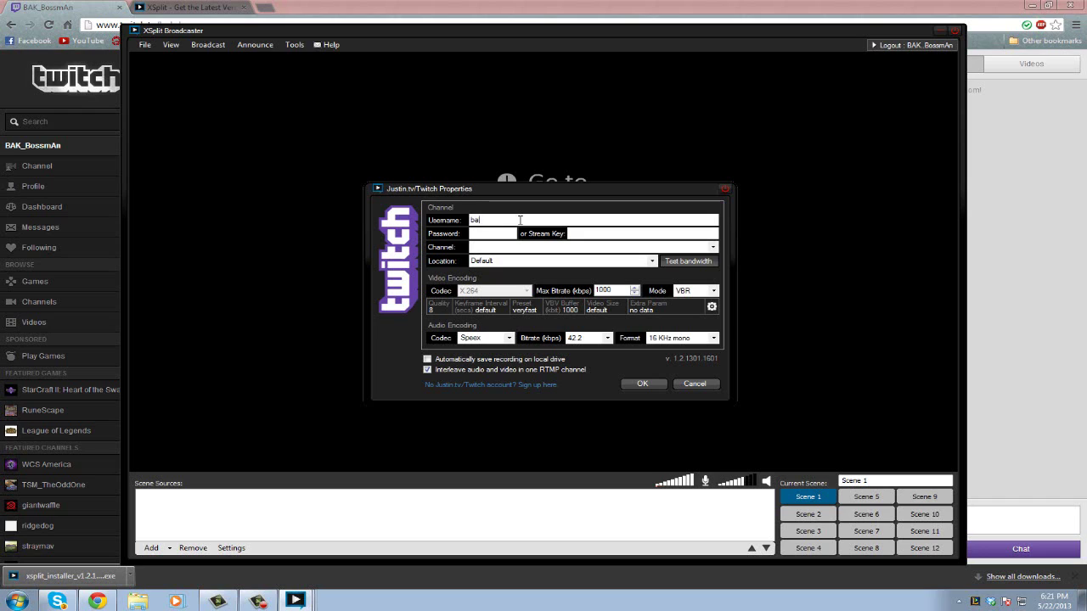
Step: Clear the username, dismiss the missing-username warning, and cancel the new channel
key("BackSpace")
key("BackSpace")
key("BackSpace")
left_click(497, 248)
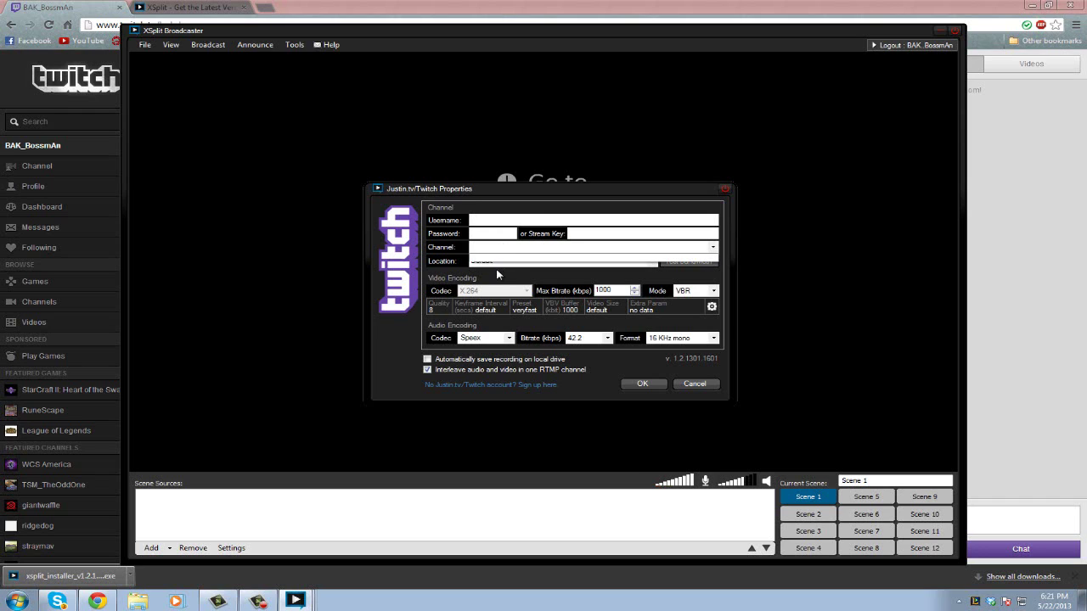
left_click(498, 273)
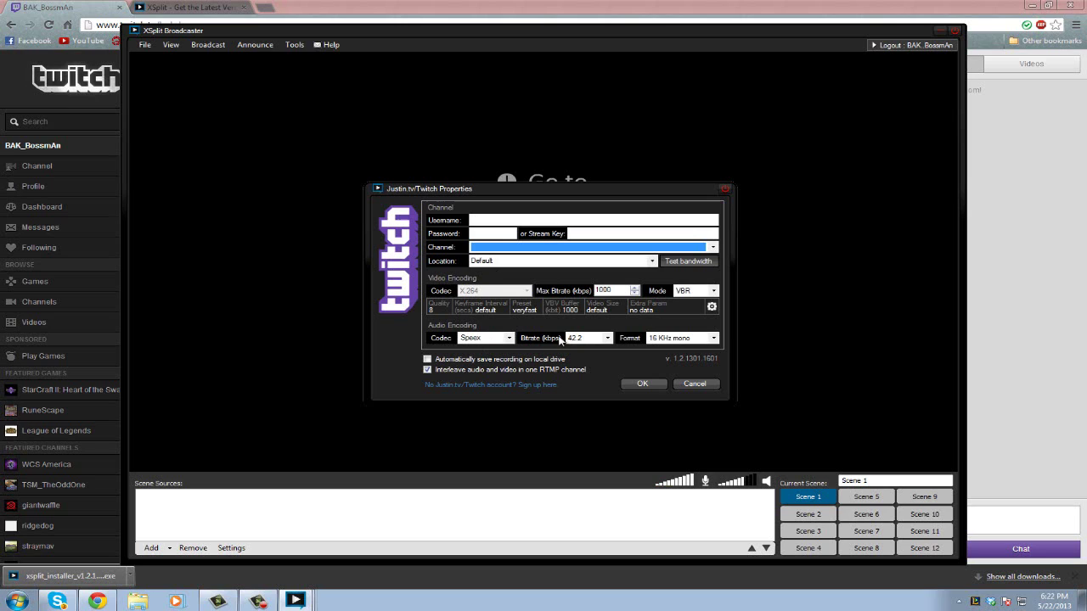
left_click(494, 234)
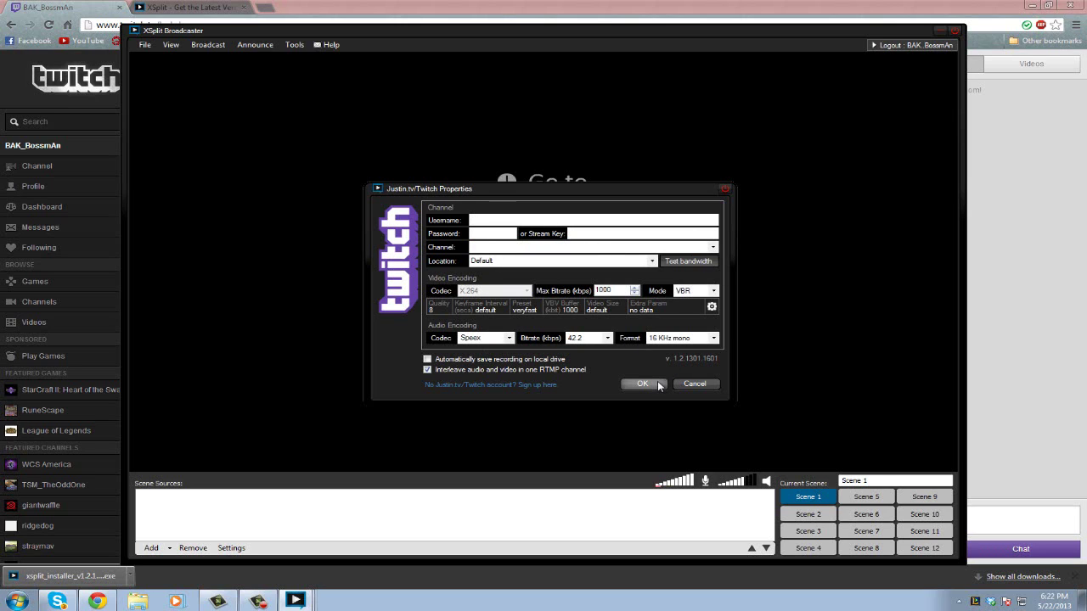
left_click(643, 384)
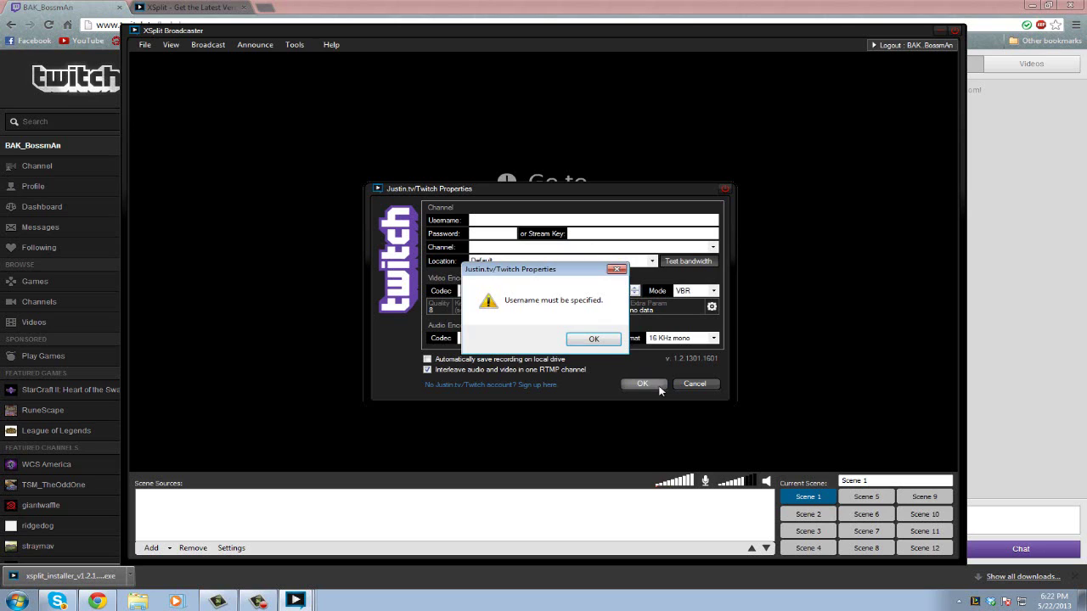
left_click(595, 340)
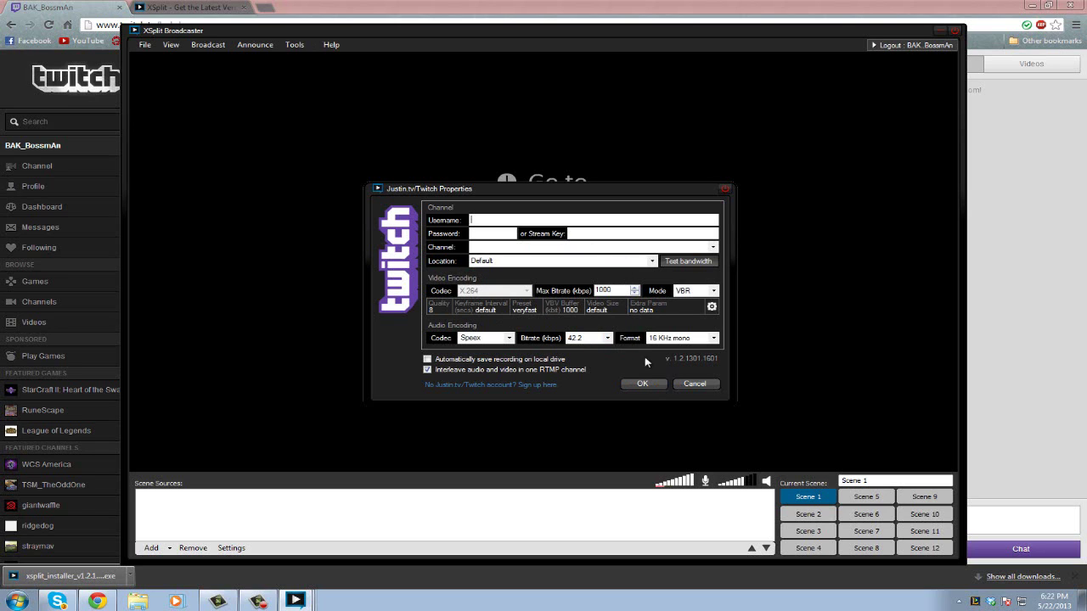
left_click(695, 384)
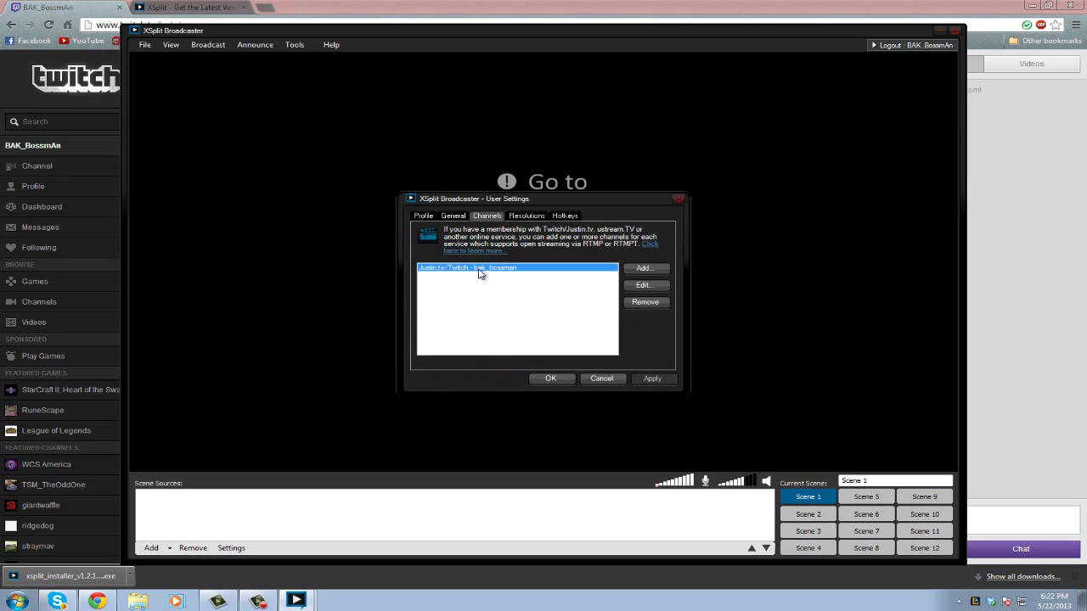
Step: Close User Settings and add a full-screen 1680 x 1050 screen region to Scene 1
left_click(571, 379)
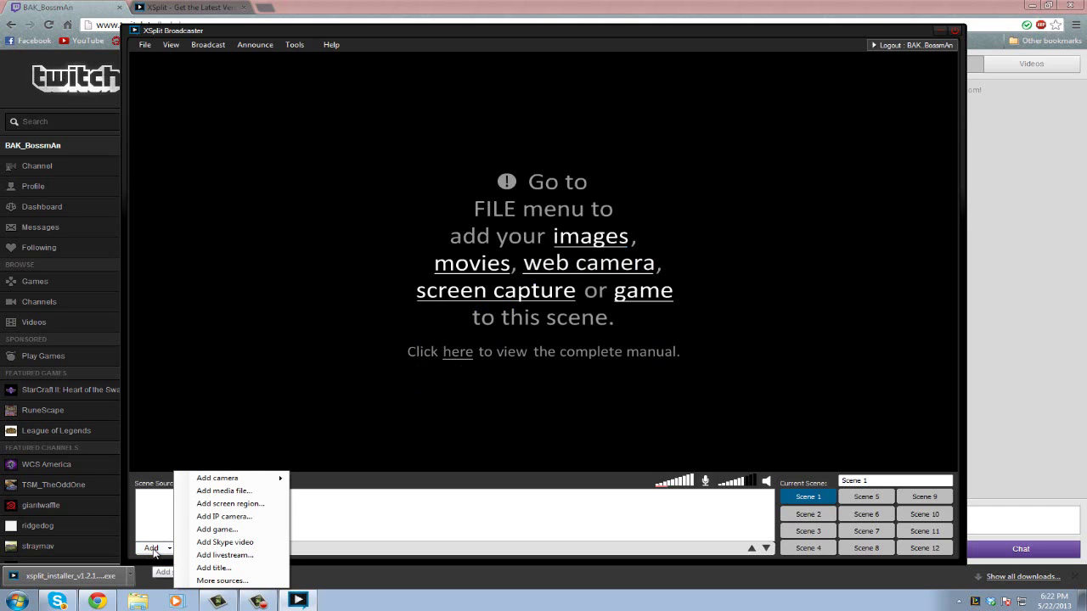
left_click(232, 504)
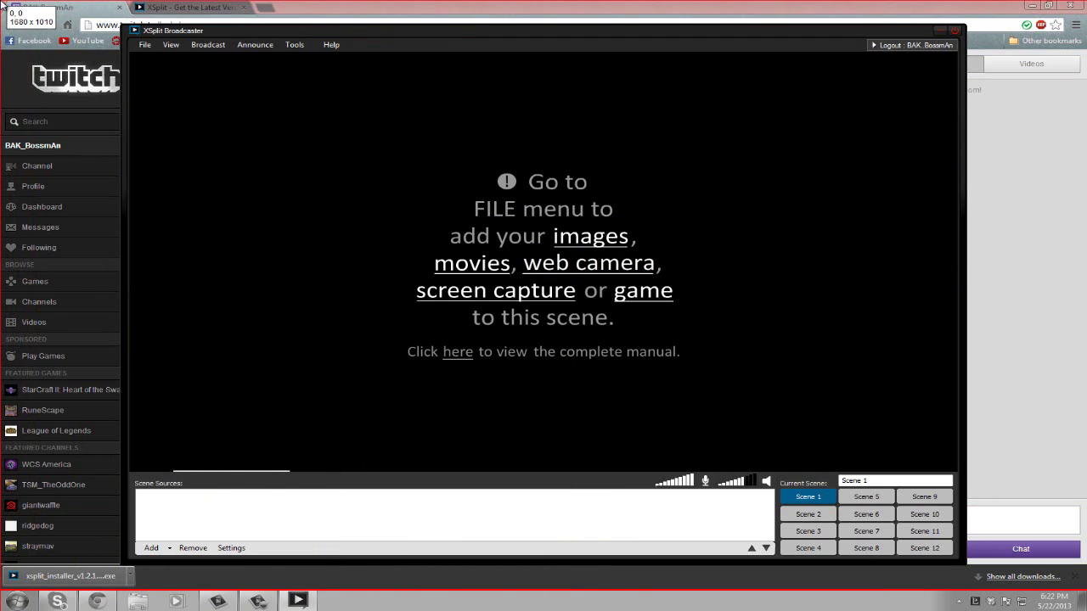
left_click_drag(0, 2, 1086, 610)
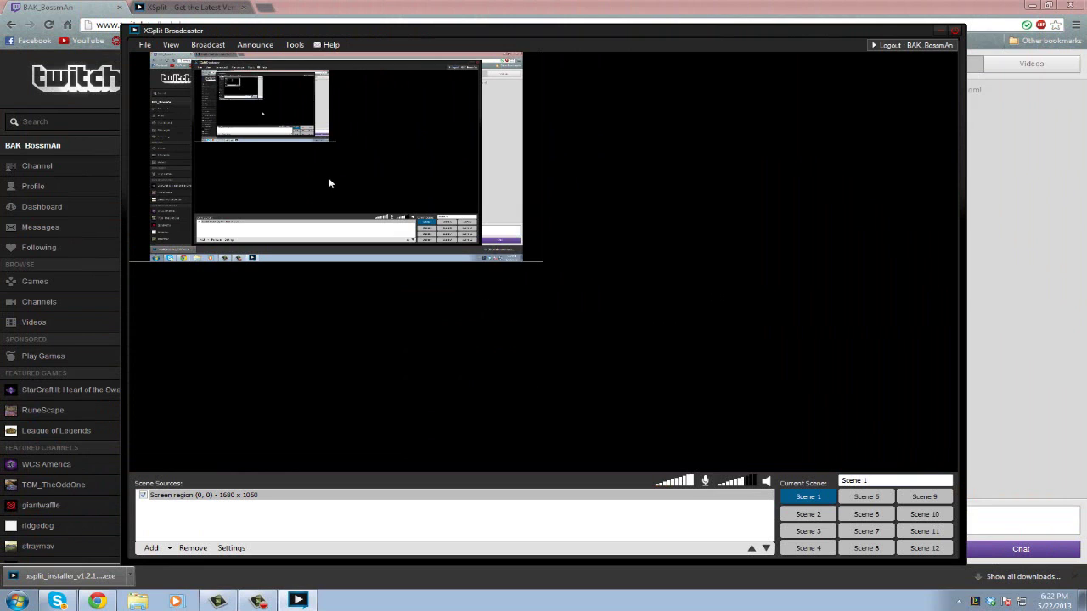
Step: Select the Screen region source in the Scene 1 preview
left_click(548, 269)
left_click(541, 258)
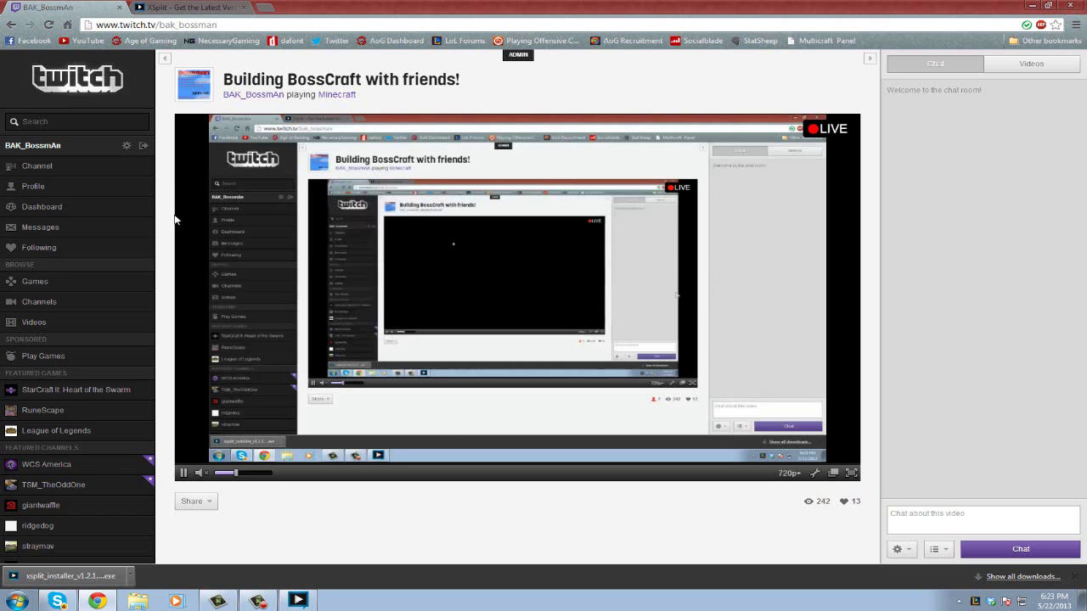
Step: Visit the XSplit download tab, then return to the Twitch channel page showing OFFLINE
left_click(200, 8)
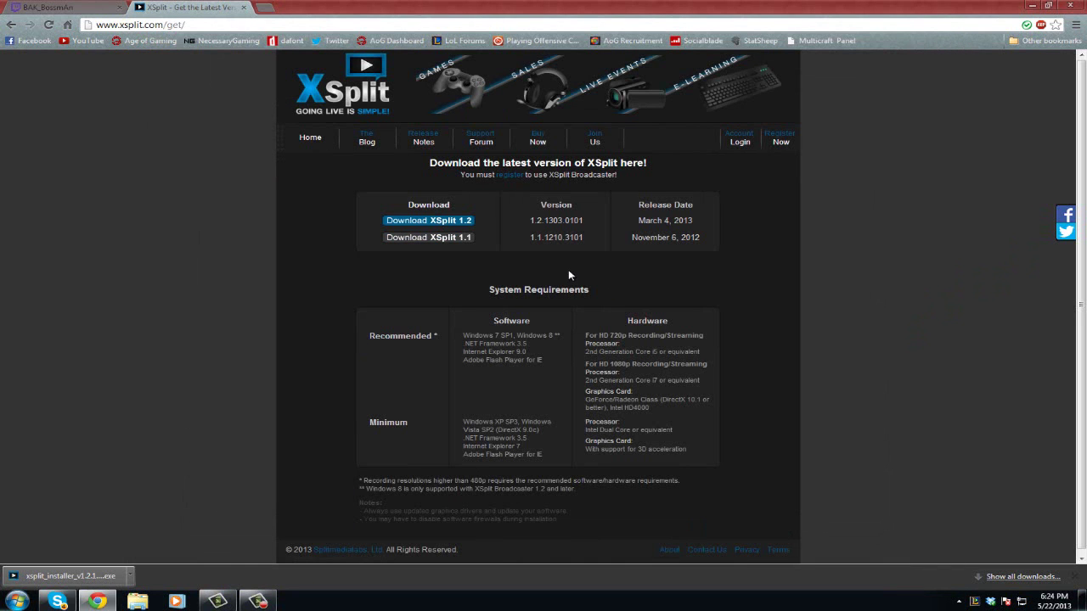
left_click(110, 9)
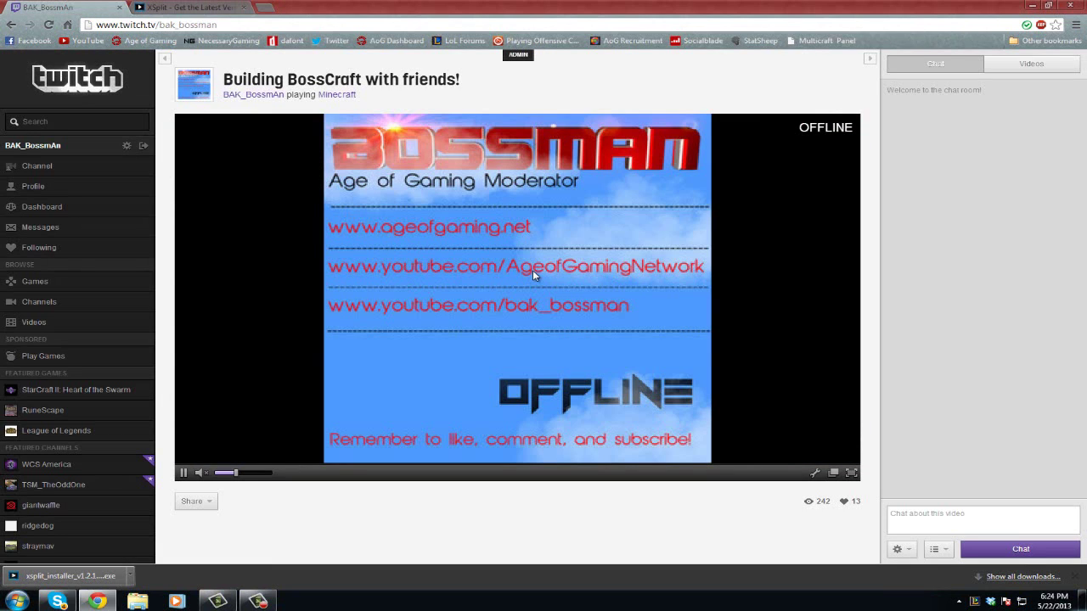